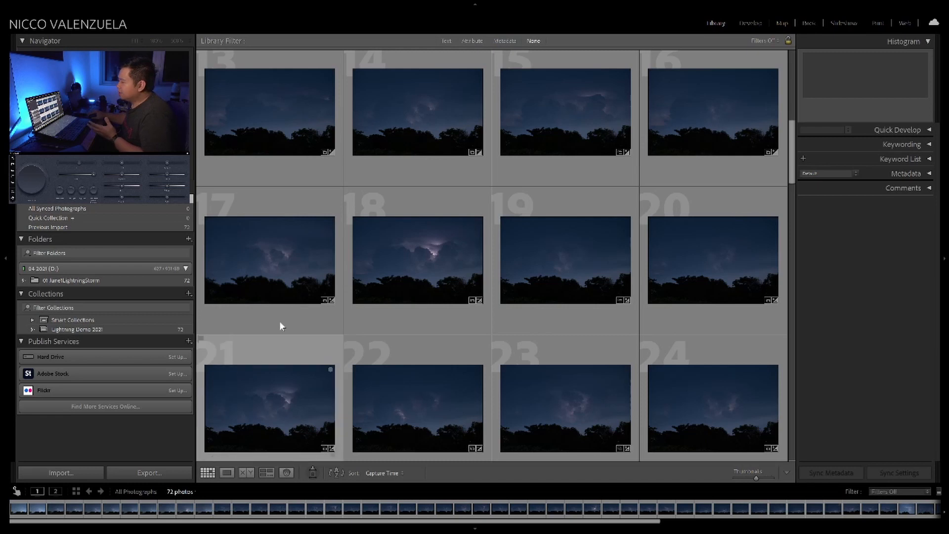
# Browse the storm photos in the library grid and open photo 10, DSC09546.ARW, with the lightning strike above the trees
pyautogui.scroll(-2, 359, 138)
pyautogui.scroll(-4, 360, 135)
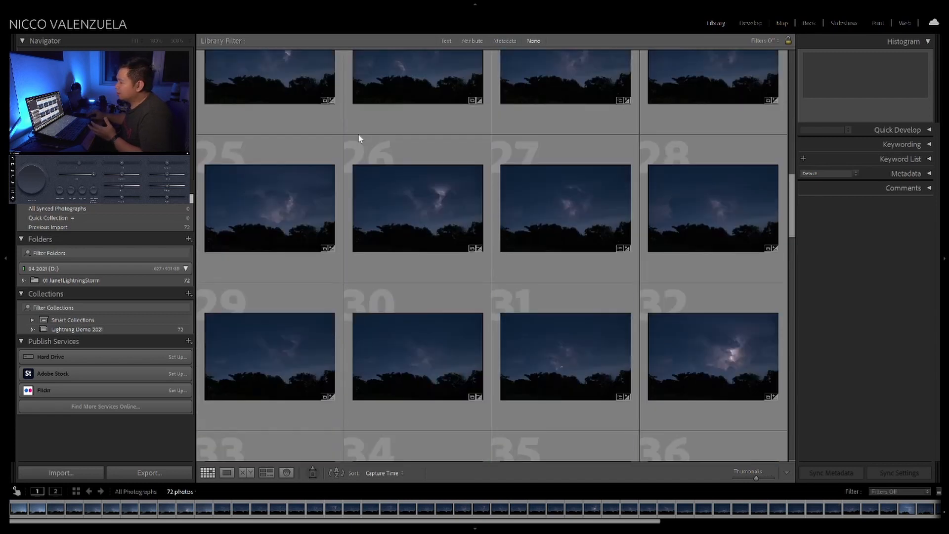
pyautogui.scroll(-2, 360, 141)
pyautogui.scroll(-2, 401, 200)
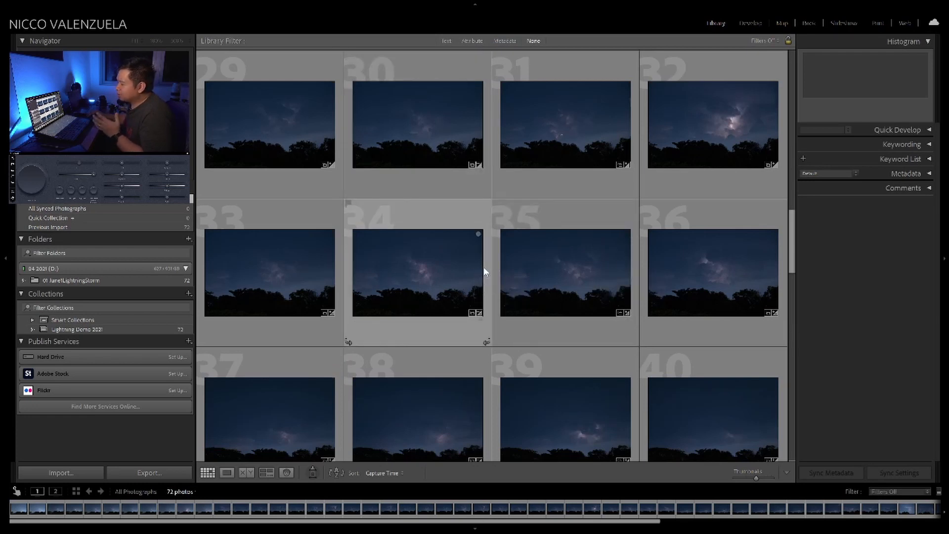
pyautogui.scroll(-15, 540, 286)
pyautogui.scroll(8, 541, 287)
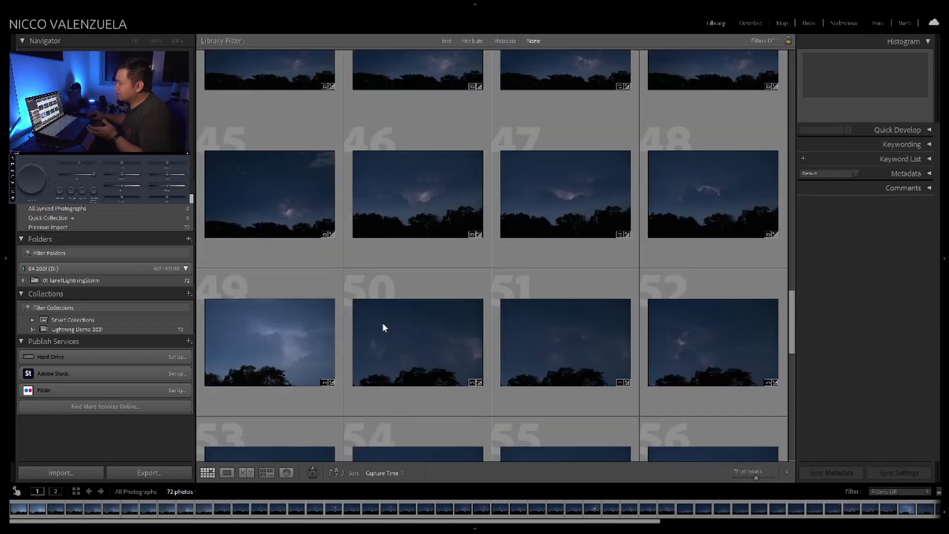
pyautogui.scroll(6, 456, 323)
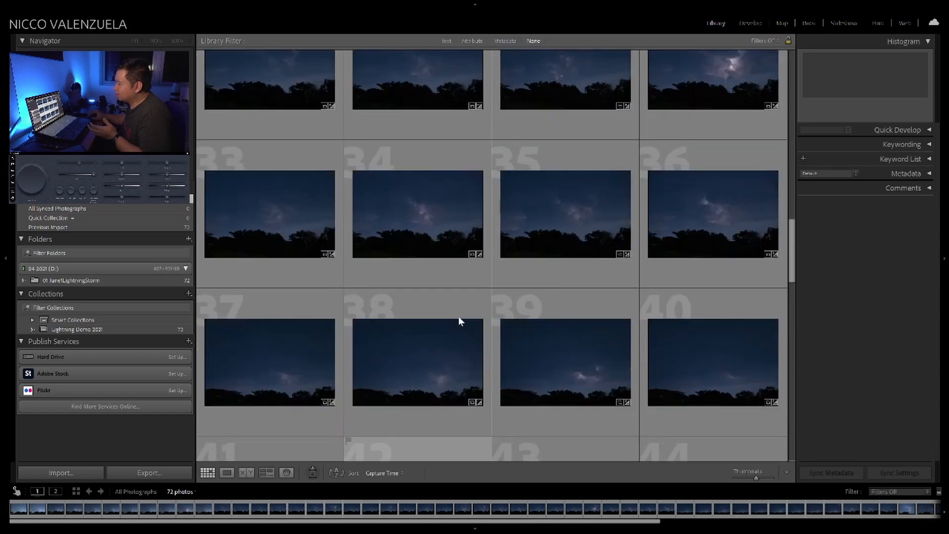
pyautogui.scroll(3, 433, 298)
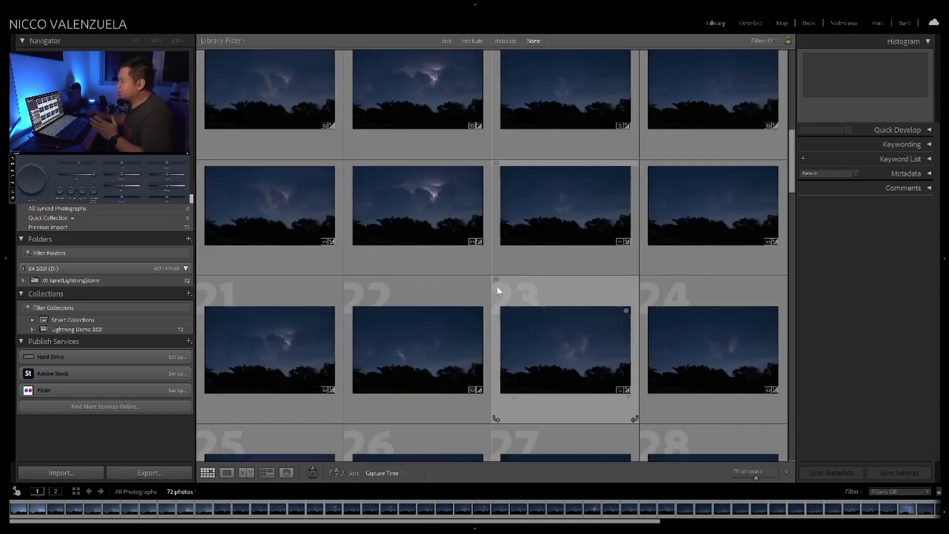
pyautogui.scroll(4, 496, 288)
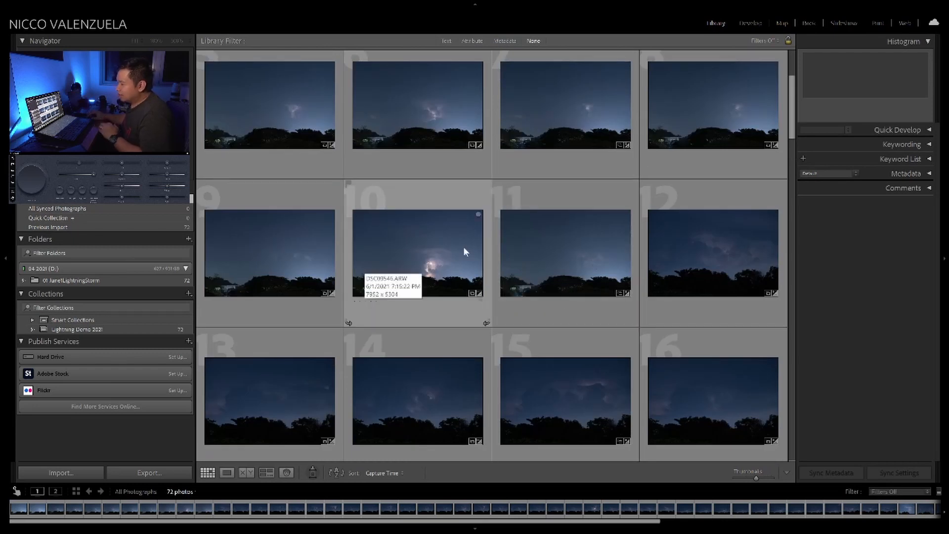
pyautogui.scroll(-5, 473, 245)
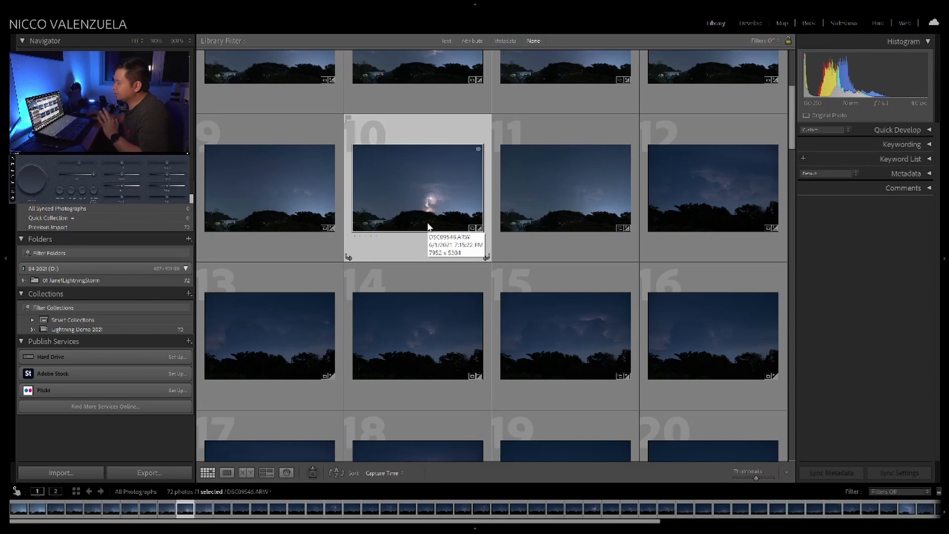
pyautogui.doubleClick(421, 194)
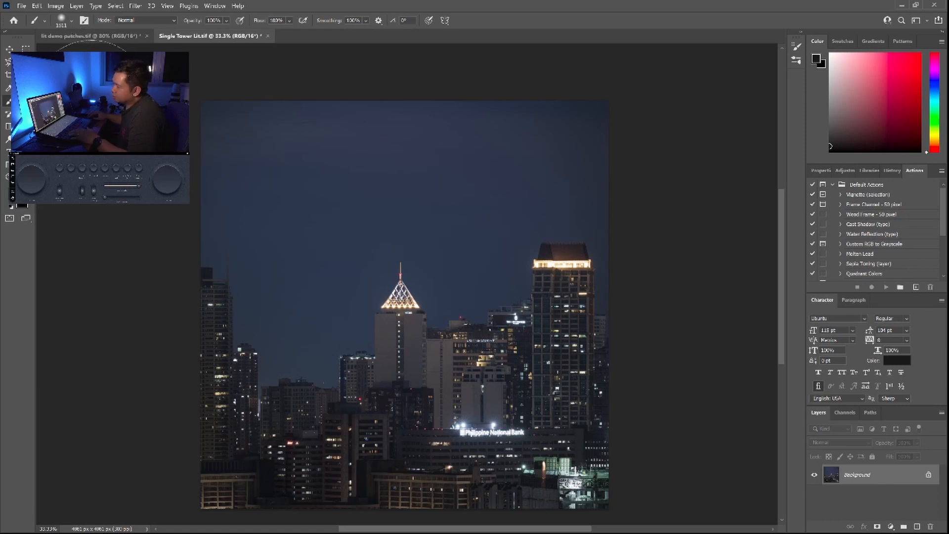
# Replace the sky in Single Tower Lit.tif with the lit storm clouds, shifted up and left behind the central tower, output to new layers
pyautogui.click(42, 7)
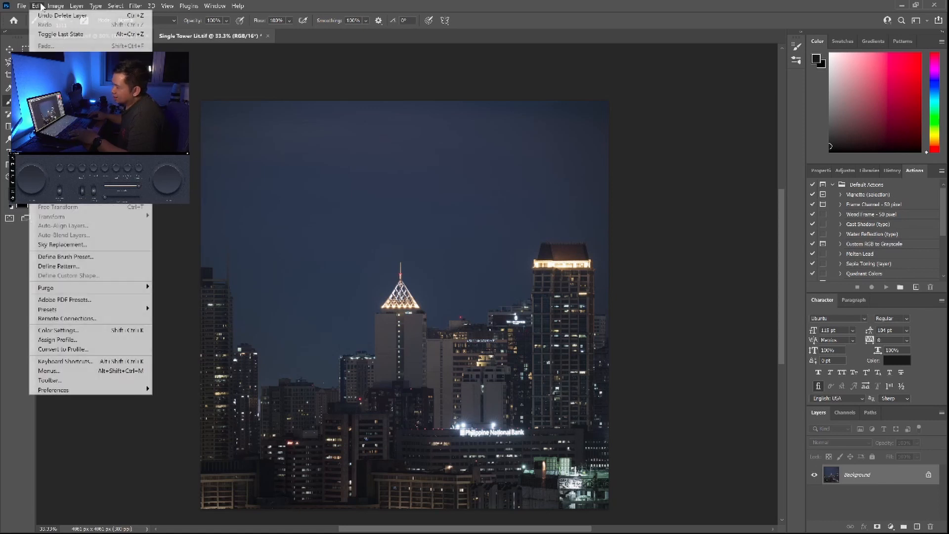
pyautogui.click(98, 245)
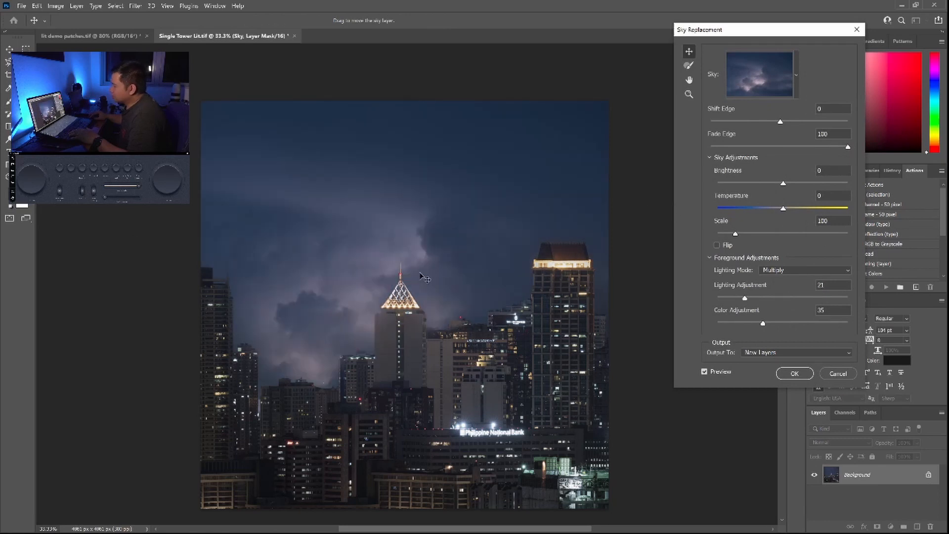
pyautogui.moveTo(405, 270); pyautogui.dragTo(379, 226)
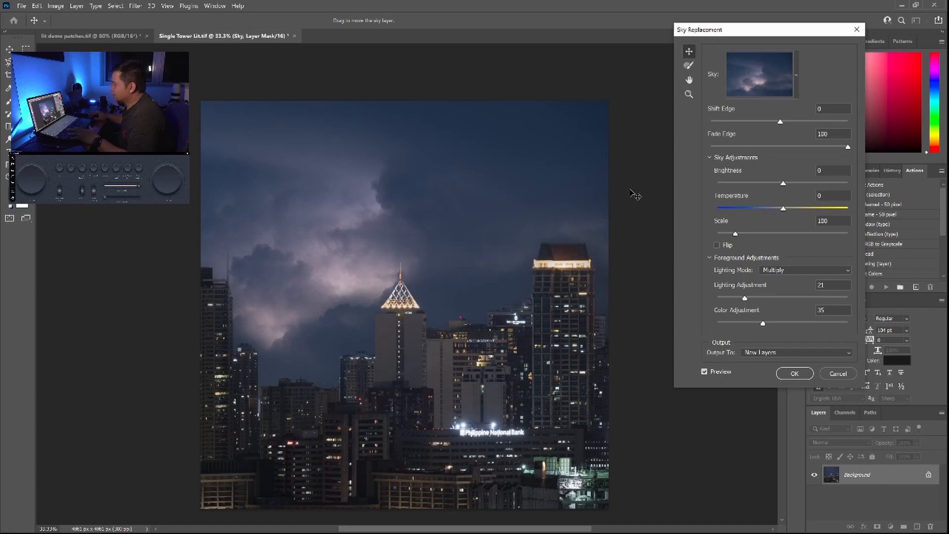
pyautogui.click(794, 374)
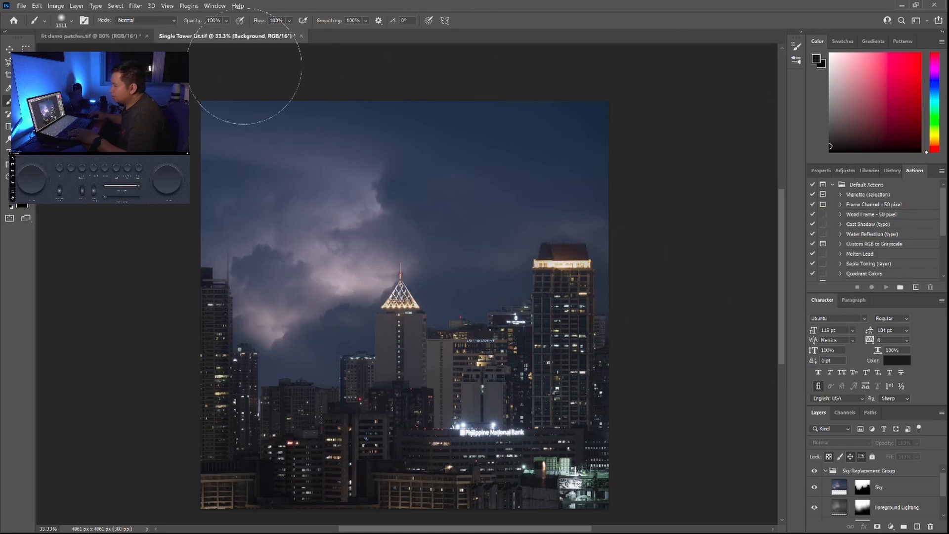
# Copy the fully selected lightning image from lit demo patches.tif and paste it into Single Tower Lit.tif
pyautogui.click(105, 39)
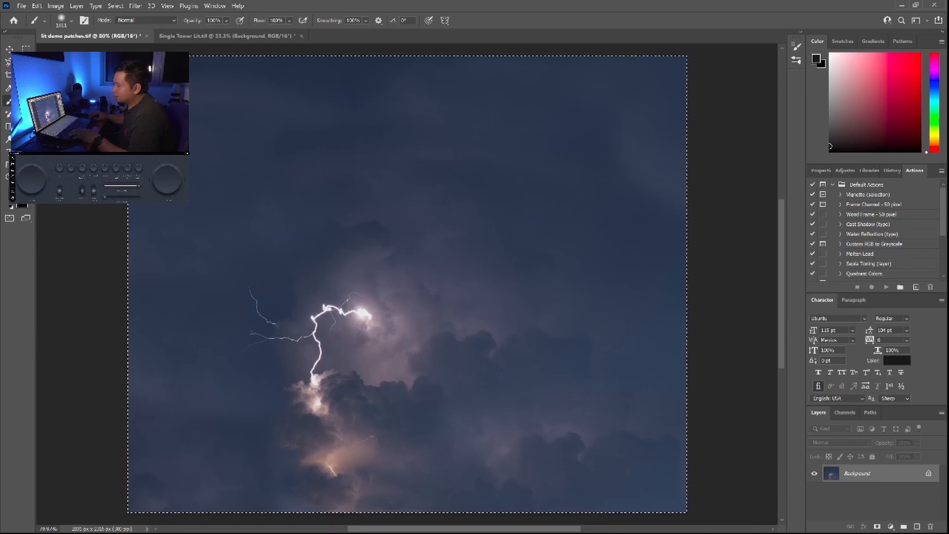
pyautogui.press('m')
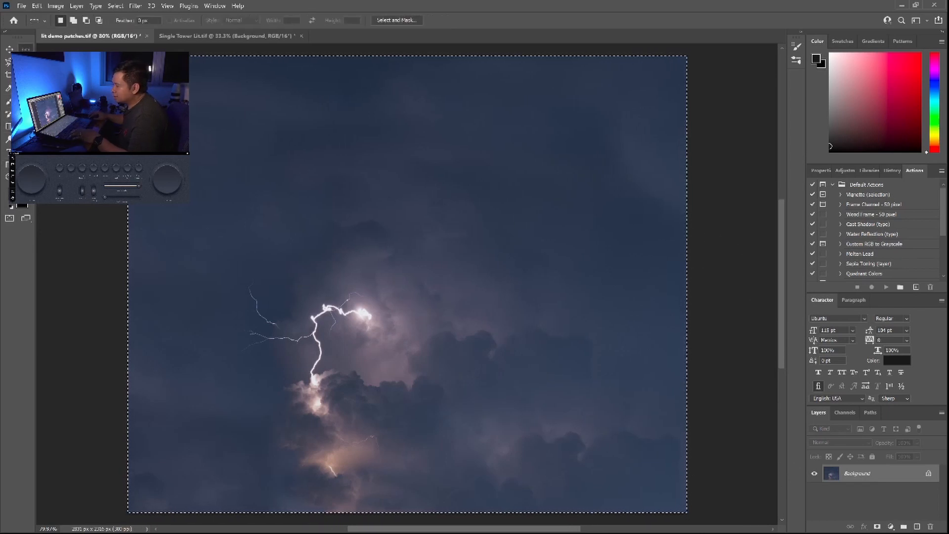
pyautogui.moveTo(159, 129); pyautogui.dragTo(159, 128)
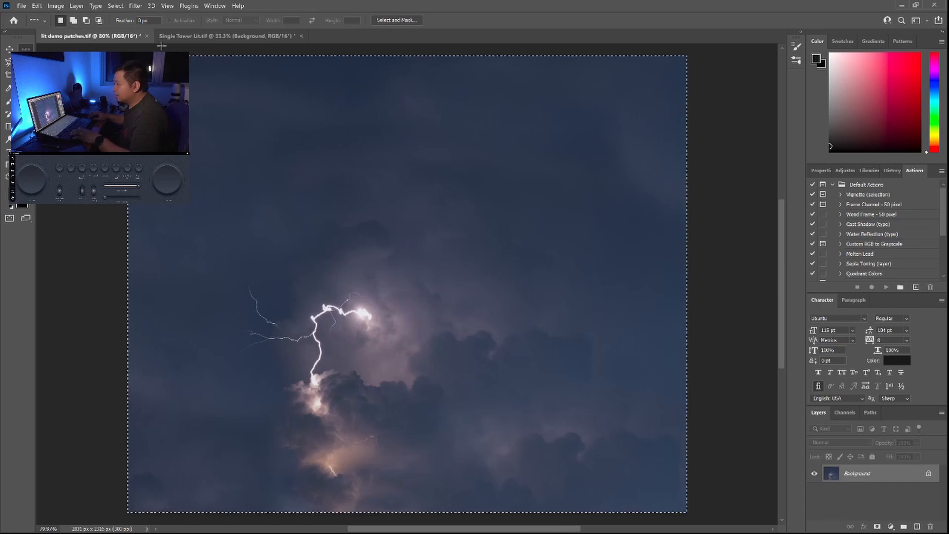
pyautogui.click(187, 35)
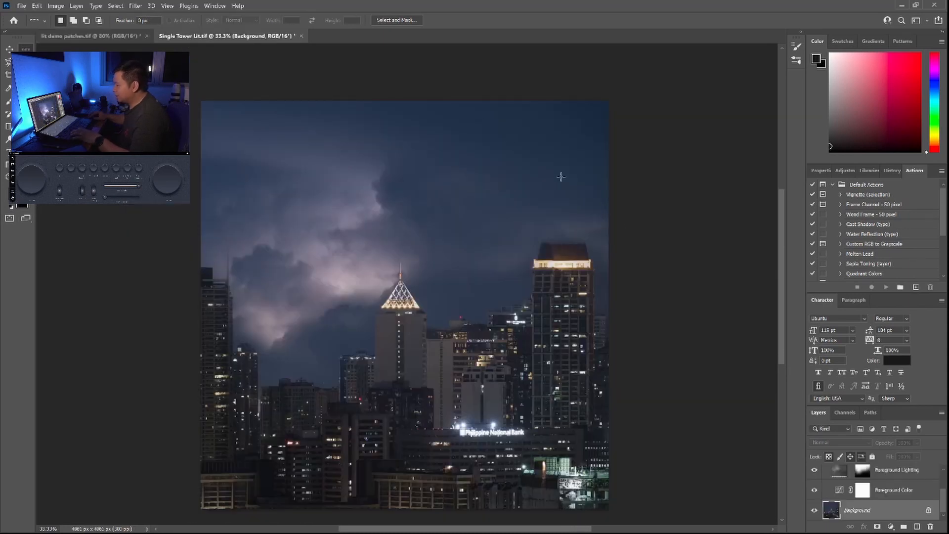
pyautogui.hotkey('ctrl', 'v')
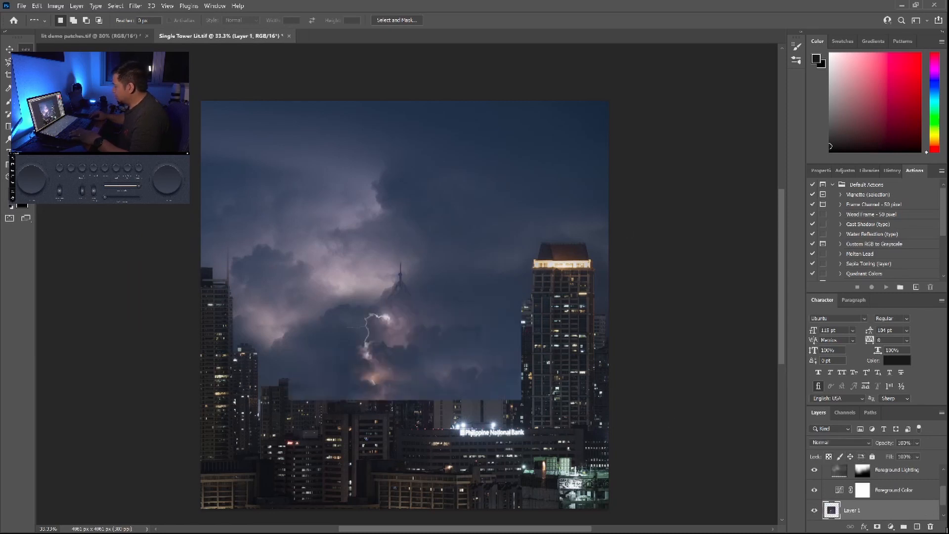
# Move the pasted lightning layer above the Sky Replacement Group and set its blend mode to Lighten
pyautogui.moveTo(865, 513); pyautogui.dragTo(861, 457)
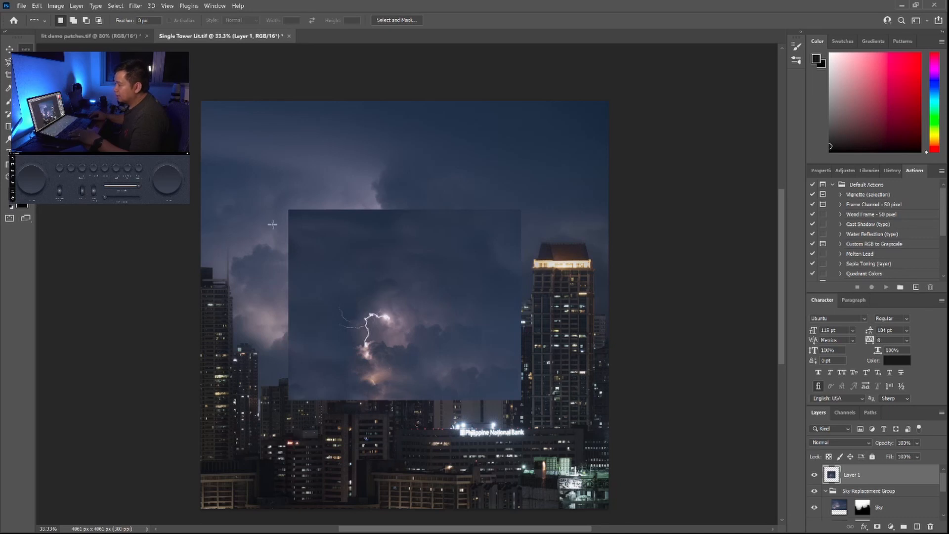
pyautogui.click(835, 442)
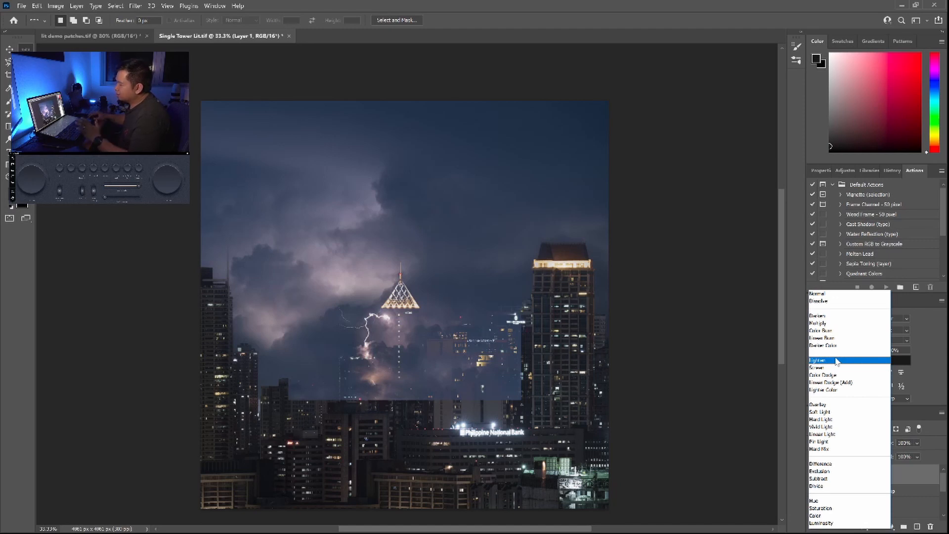
pyautogui.click(836, 362)
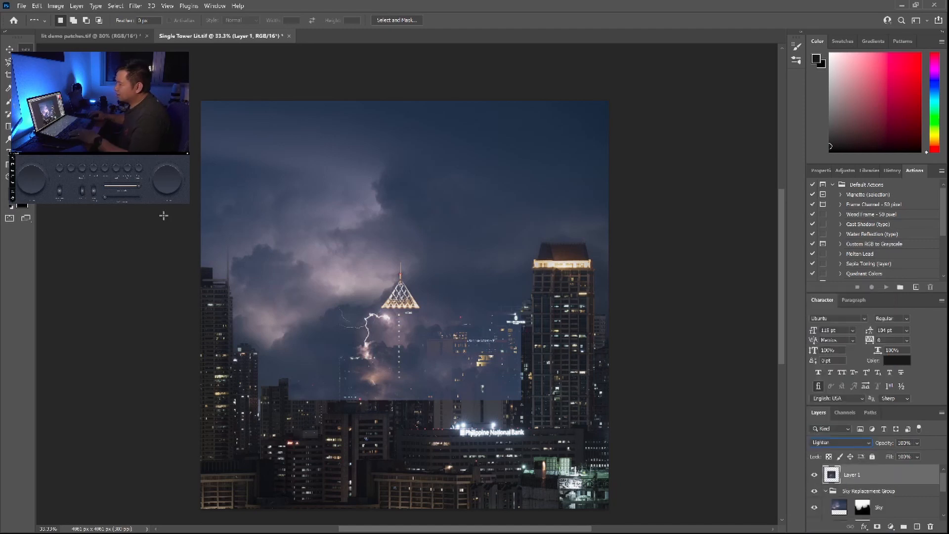
# Move and enlarge the lightning layer so the bolt sits directly above the central tower's spire and the layer reaches the image's right edge
pyautogui.click(9, 50)
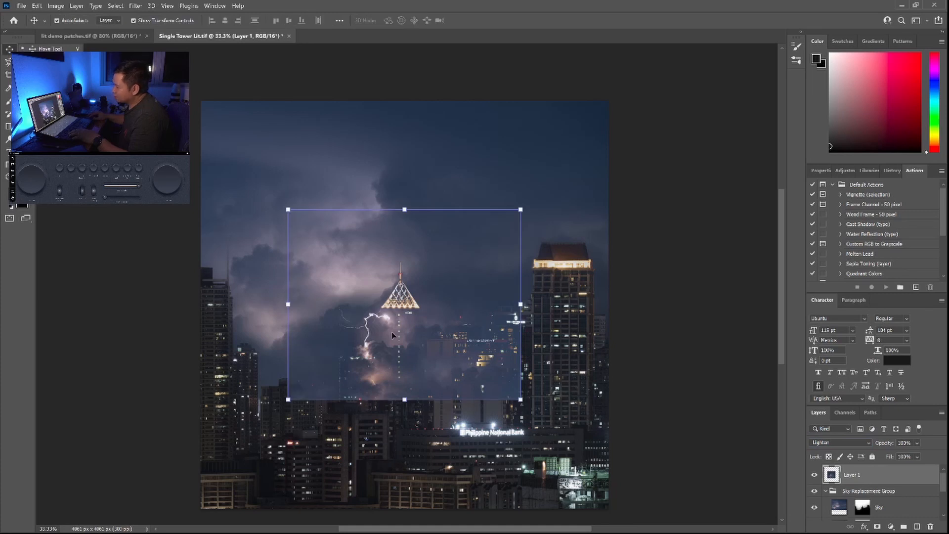
pyautogui.moveTo(367, 350); pyautogui.dragTo(402, 251)
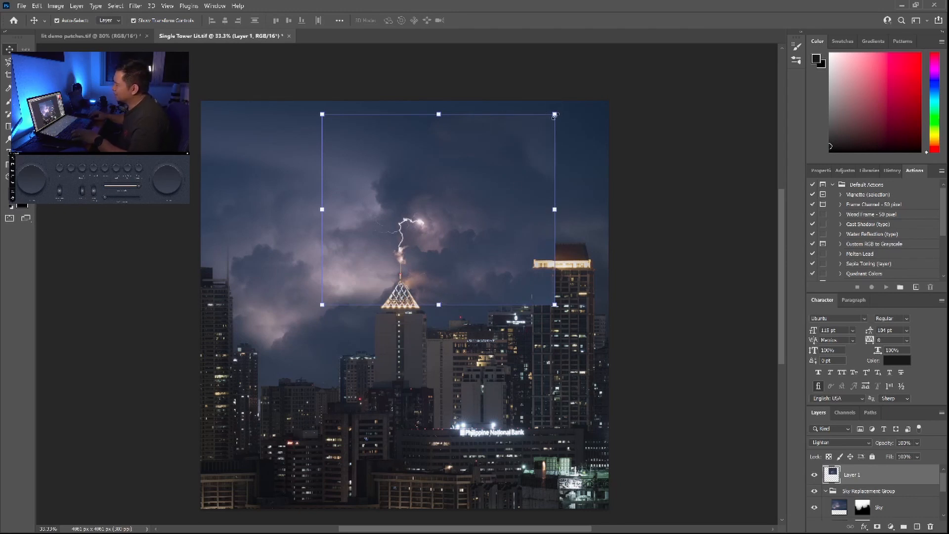
pyautogui.moveTo(555, 115); pyautogui.dragTo(623, 72)
pyautogui.moveTo(493, 222); pyautogui.dragTo(472, 208)
pyautogui.moveTo(603, 183); pyautogui.dragTo(614, 184)
pyautogui.moveTo(453, 290); pyautogui.dragTo(453, 296)
pyautogui.moveTo(458, 264); pyautogui.dragTo(451, 258)
pyautogui.moveTo(603, 173); pyautogui.dragTo(611, 173)
pyautogui.press('Return')
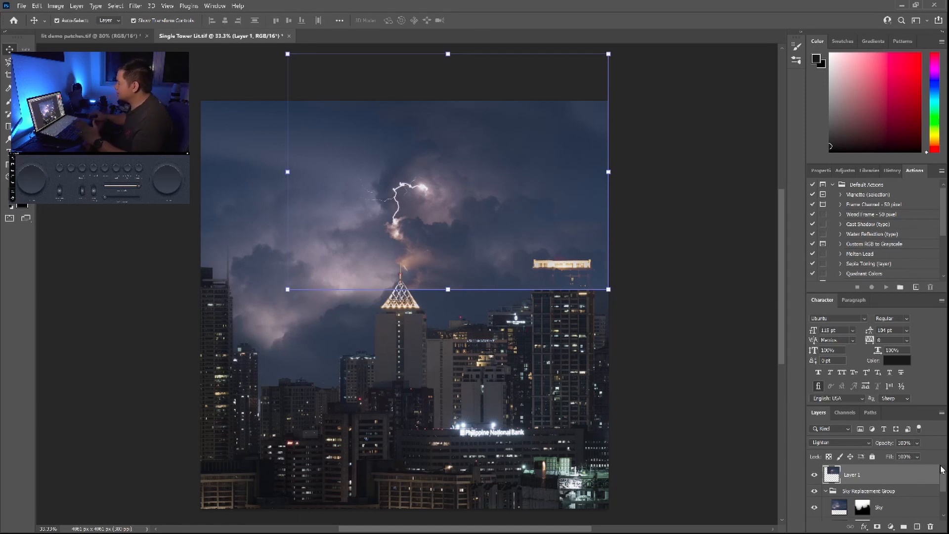
# Add a layer mask to the lightning layer and paint black with a large brush over the right-hand building and the patch's lower edge
pyautogui.click(876, 526)
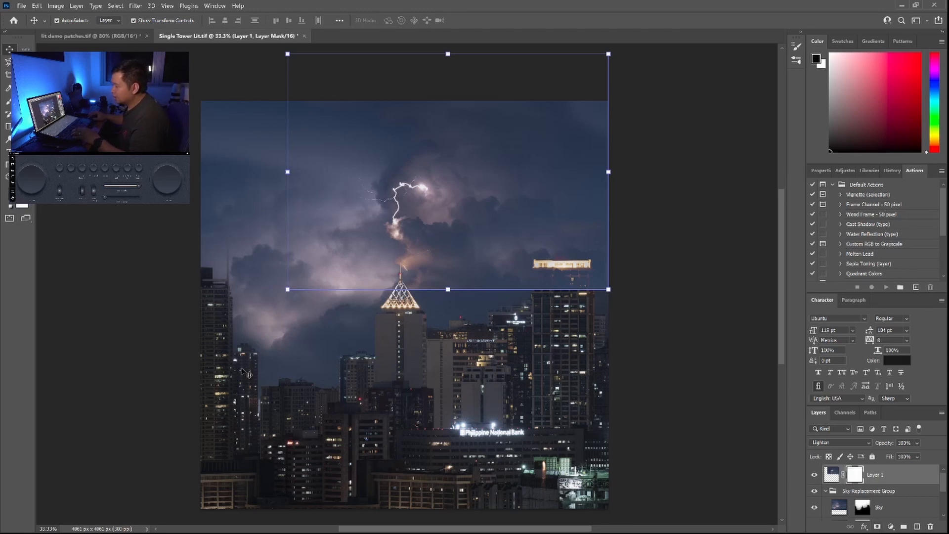
pyautogui.press('b')
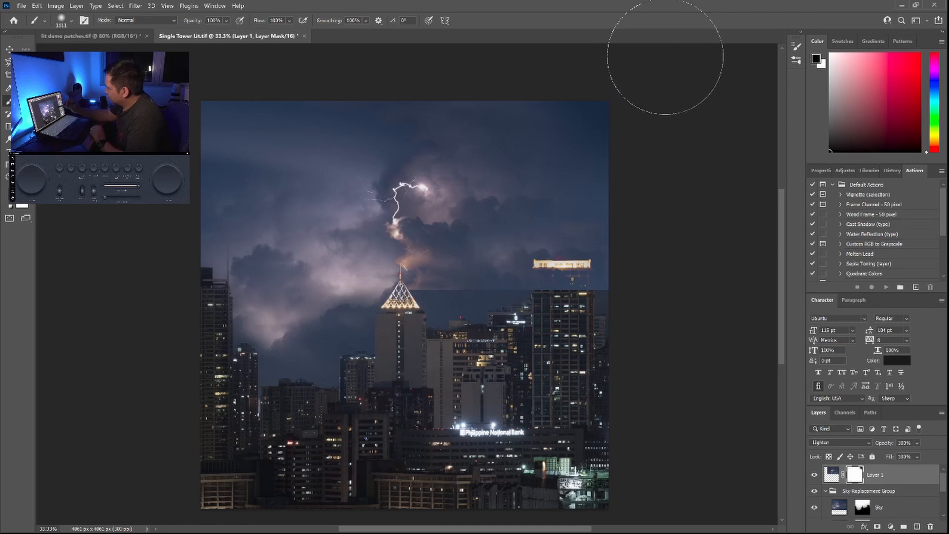
pyautogui.moveTo(614, 290); pyautogui.dragTo(612, 284)
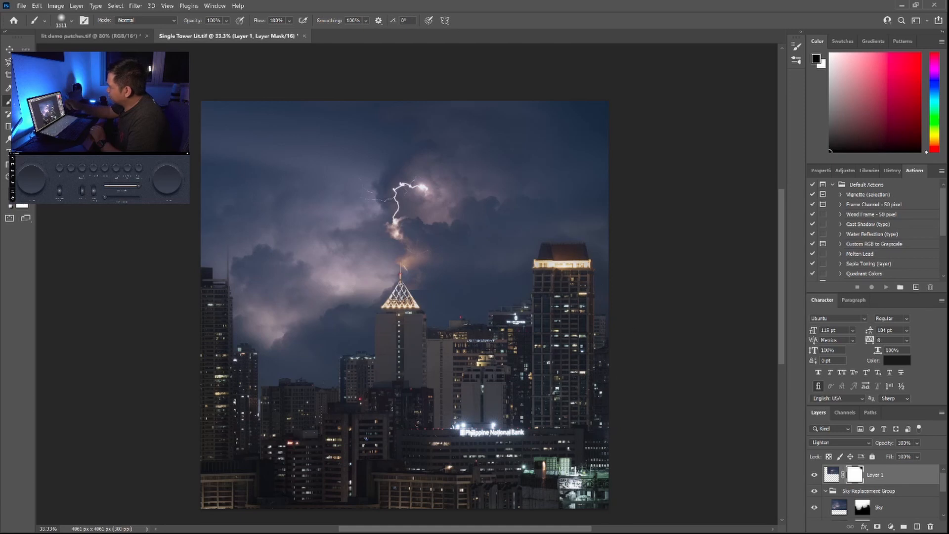
pyautogui.moveTo(491, 339)
pyautogui.mouseDown()
pyautogui.moveTo(571, 338)
pyautogui.moveTo(481, 322)
pyautogui.mouseUp()
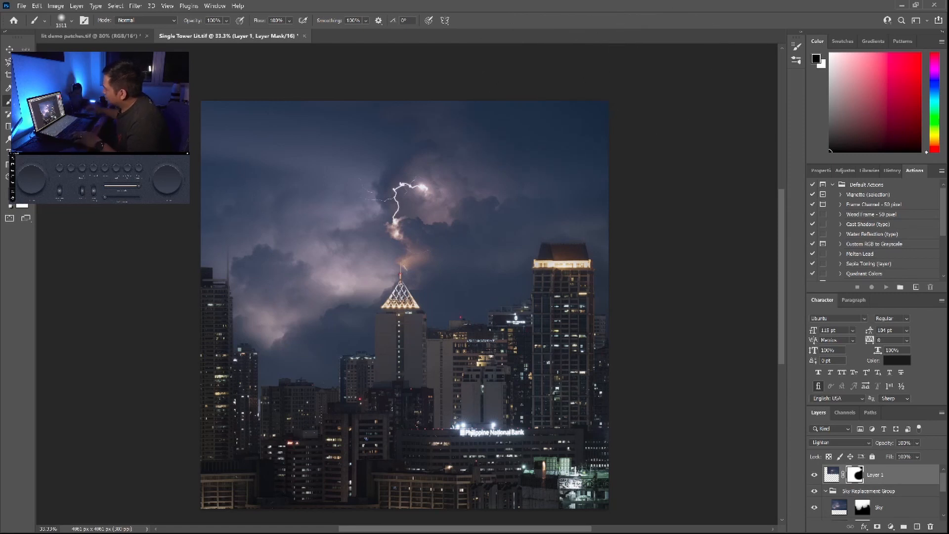
# Reduce the brush to a much smaller size for detailed painting on the lightning layer's mask
pyautogui.click(61, 20)
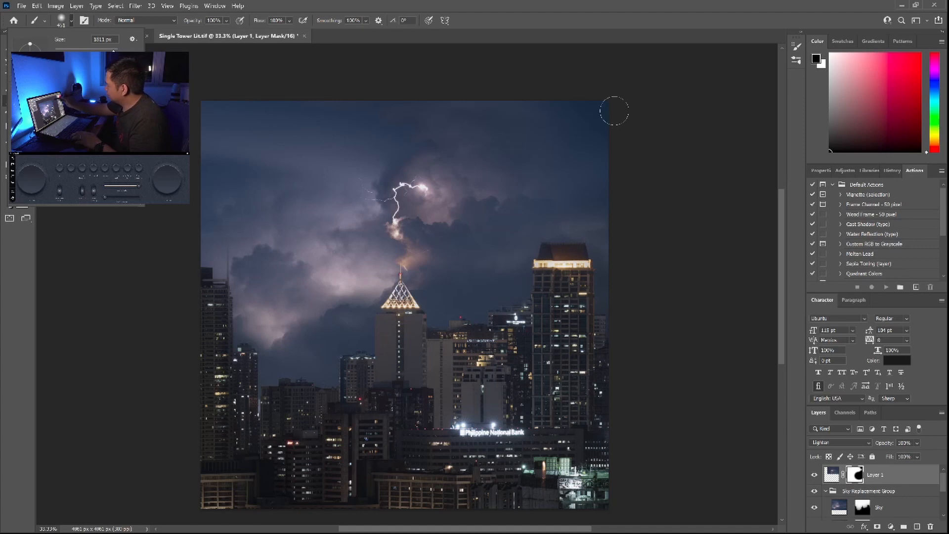
pyautogui.click(616, 83)
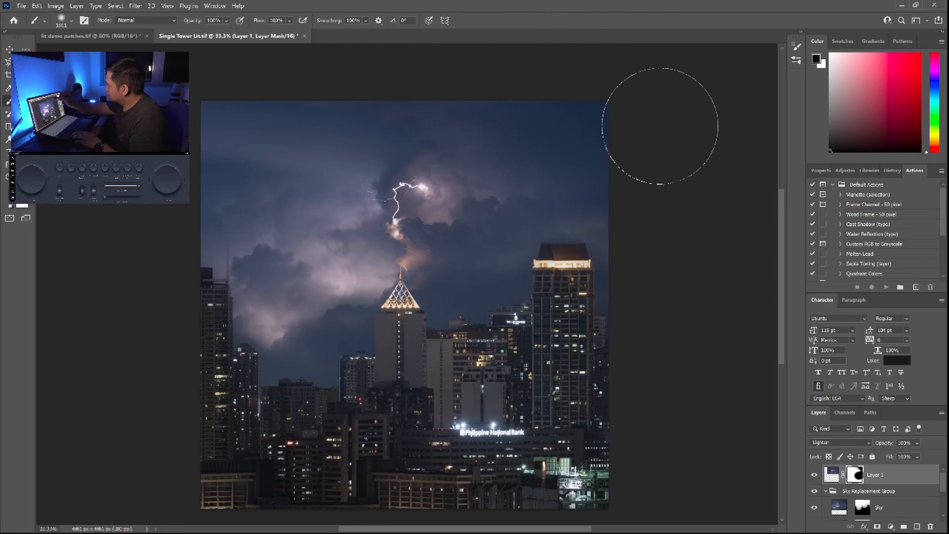
pyautogui.press('[')
pyautogui.press('[')
pyautogui.press('[')
pyautogui.press('[')
pyautogui.press('[')
pyautogui.press('[')
pyautogui.press('[')
pyautogui.press('[')
pyautogui.press('[')
pyautogui.press('[')
pyautogui.press('[')
pyautogui.press('[')
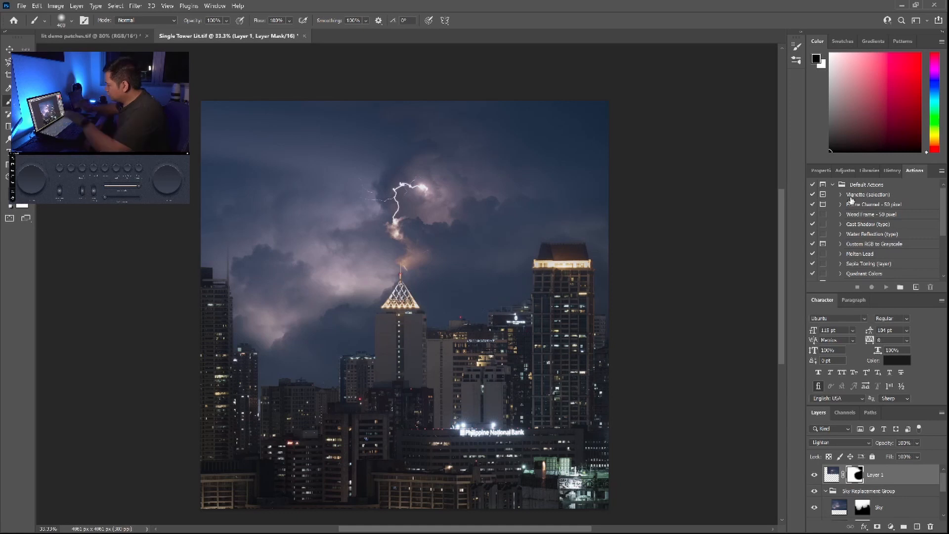
# Inspect the blend of the lightning and replaced sky up close, from the upper sky to the towers, and return to the full image
pyautogui.scroll(5, 407, 233)
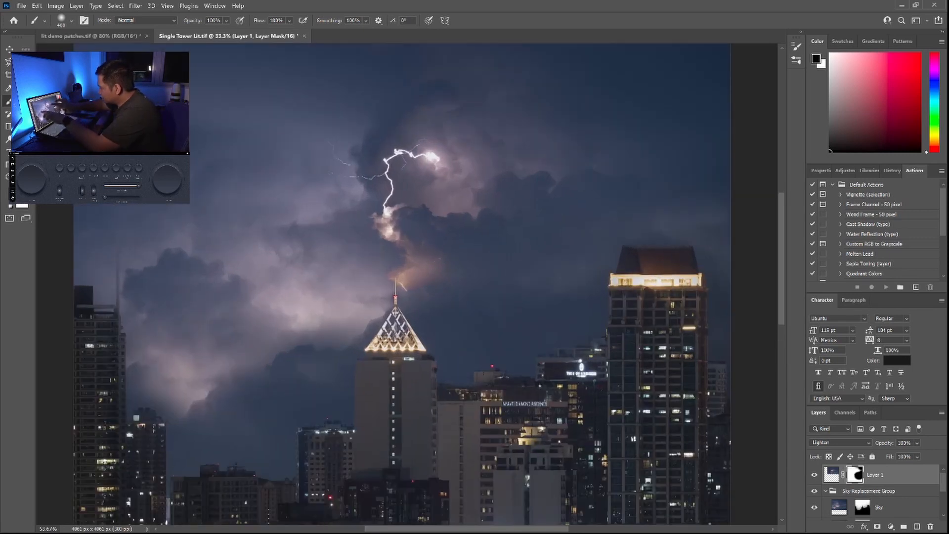
pyautogui.scroll(2, 392, 220)
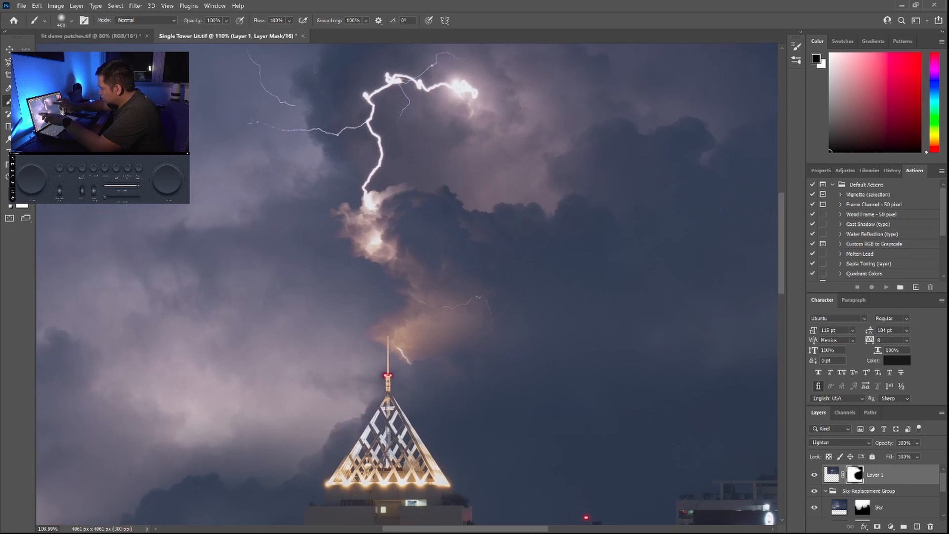
pyautogui.moveTo(258, 282); pyautogui.dragTo(266, 283)
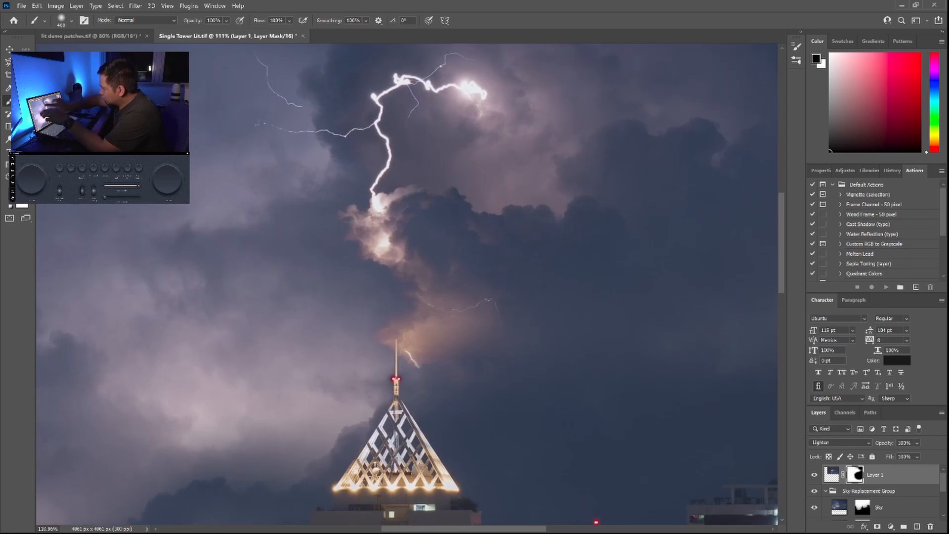
pyautogui.moveTo(266, 283); pyautogui.dragTo(629, 477)
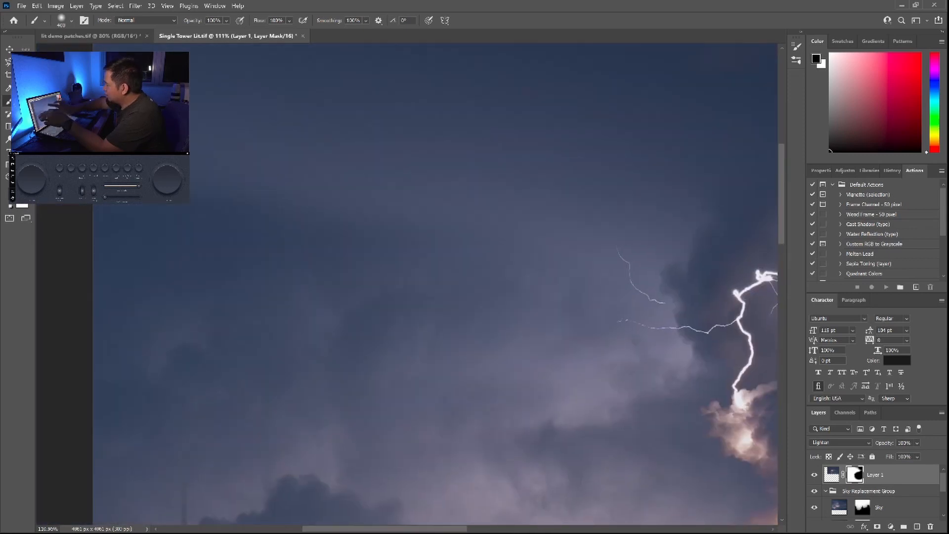
pyautogui.moveTo(514, 239); pyautogui.dragTo(301, 328)
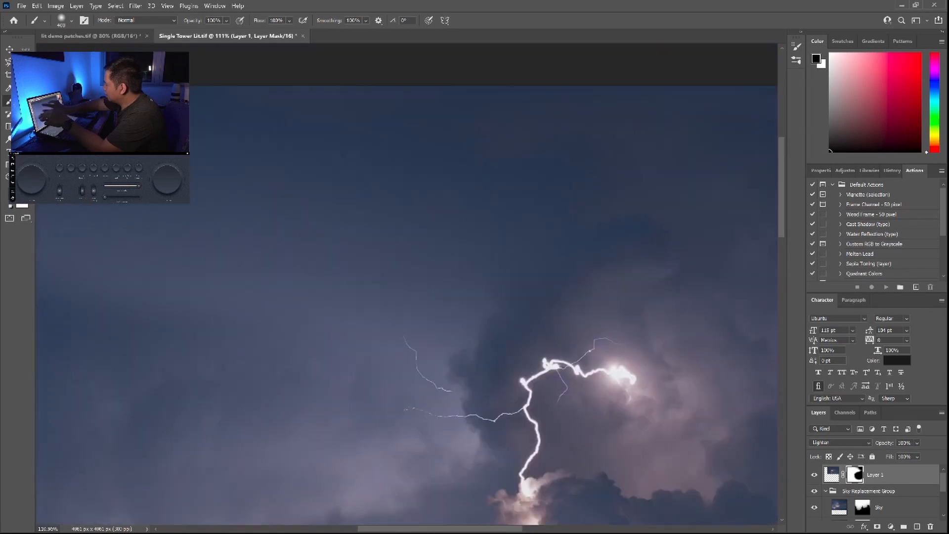
pyautogui.moveTo(525, 407); pyautogui.dragTo(459, 367)
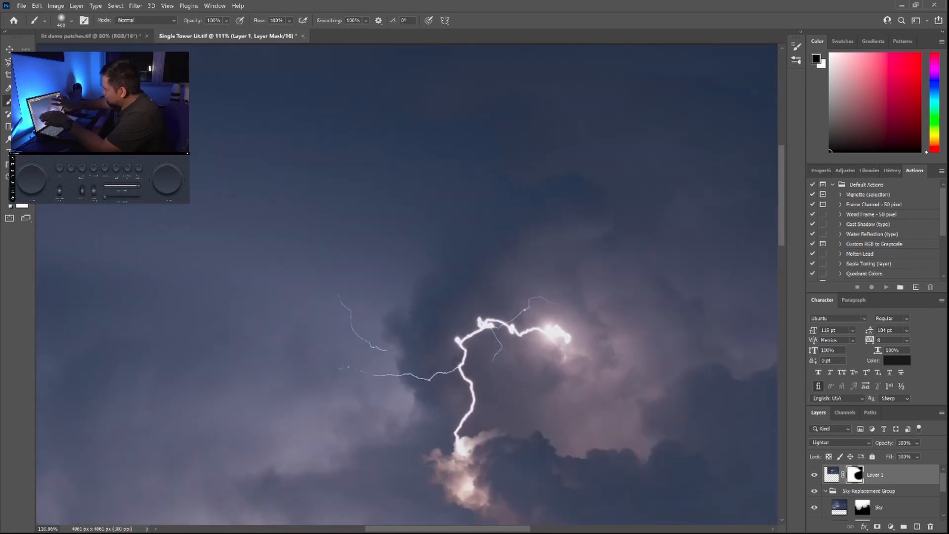
pyautogui.moveTo(495, 346); pyautogui.dragTo(321, 242)
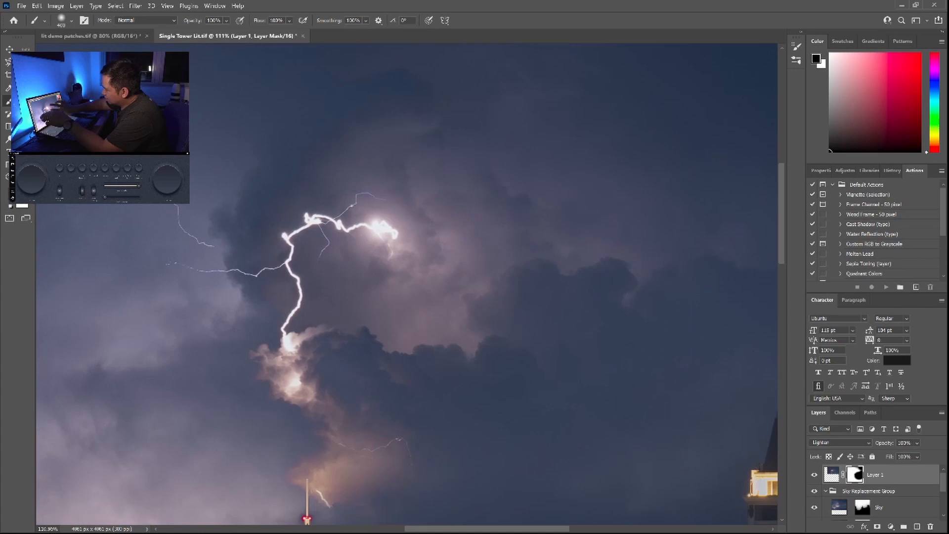
pyautogui.moveTo(445, 307); pyautogui.dragTo(362, 282)
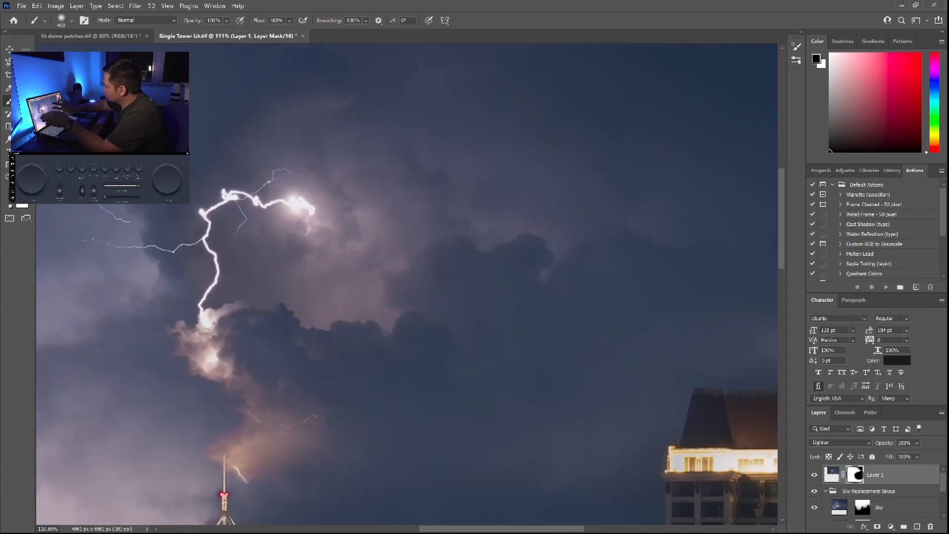
pyautogui.moveTo(444, 307); pyautogui.dragTo(371, 221)
pyautogui.moveTo(439, 234); pyautogui.dragTo(538, 161)
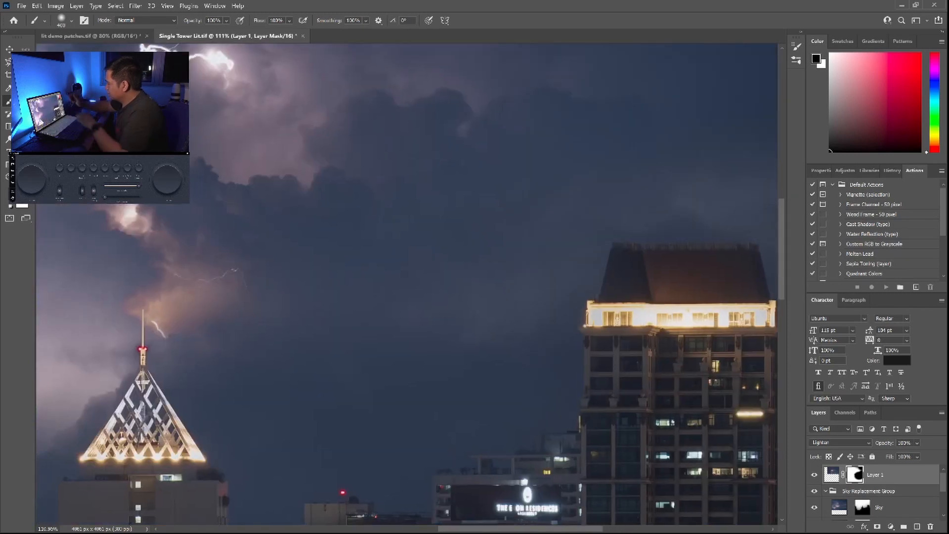
pyautogui.moveTo(615, 264); pyautogui.dragTo(802, 81)
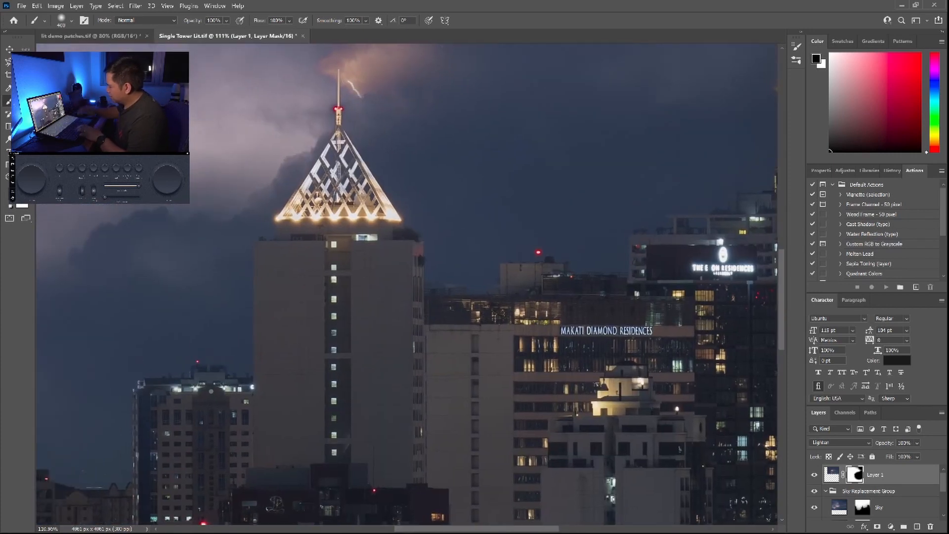
pyautogui.hotkey('ctrl', '0')
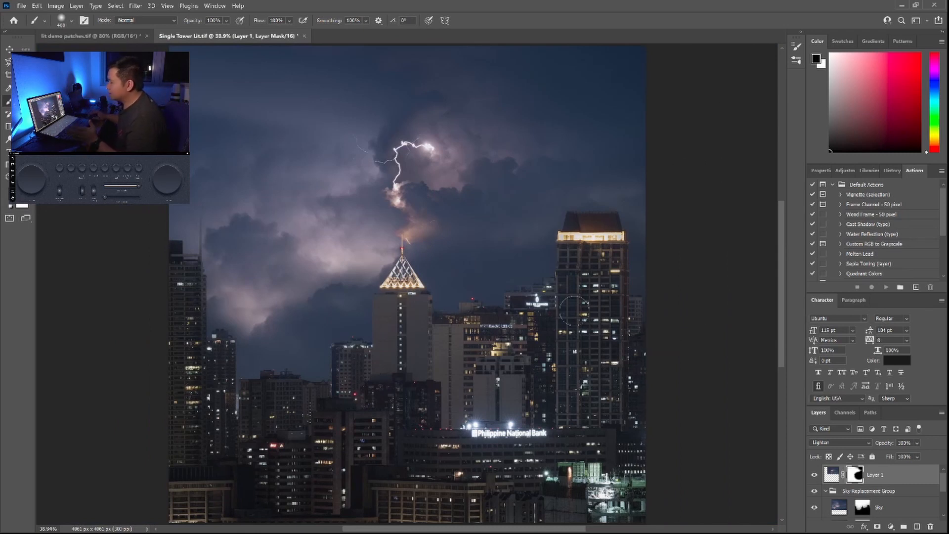
# Flatten the lightning layer and the Sky Replacement Group into a single background layer
pyautogui.click(43, 6)
pyautogui.moveTo(77, 6)
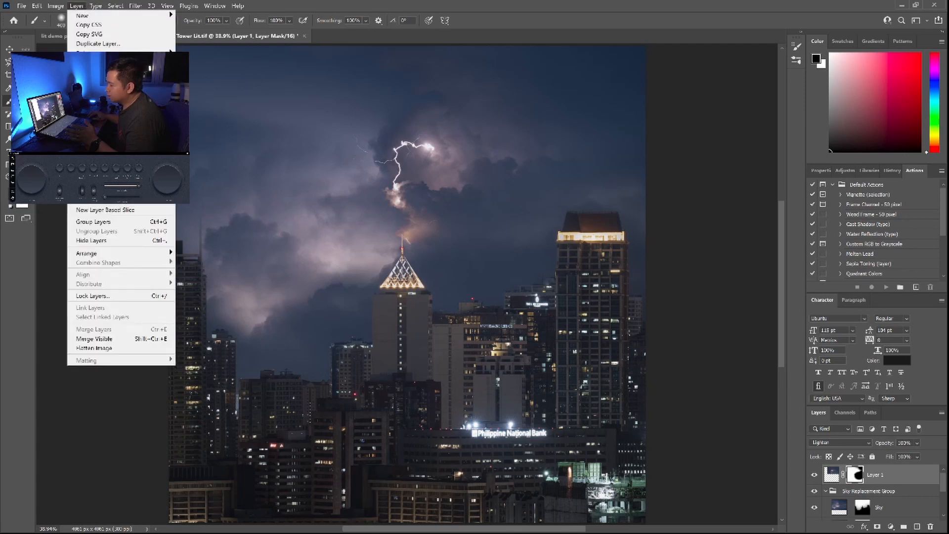
pyautogui.click(90, 351)
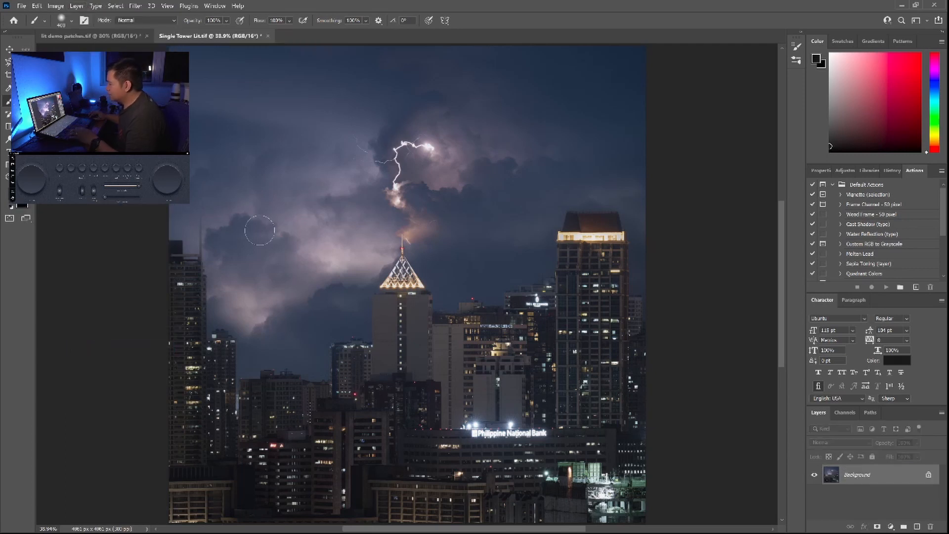
# Apply a Camera Raw inverted radial filter around the bolt and central tower, with feather 50 and exposure -0.50, to darken the surroundings
pyautogui.click(138, 9)
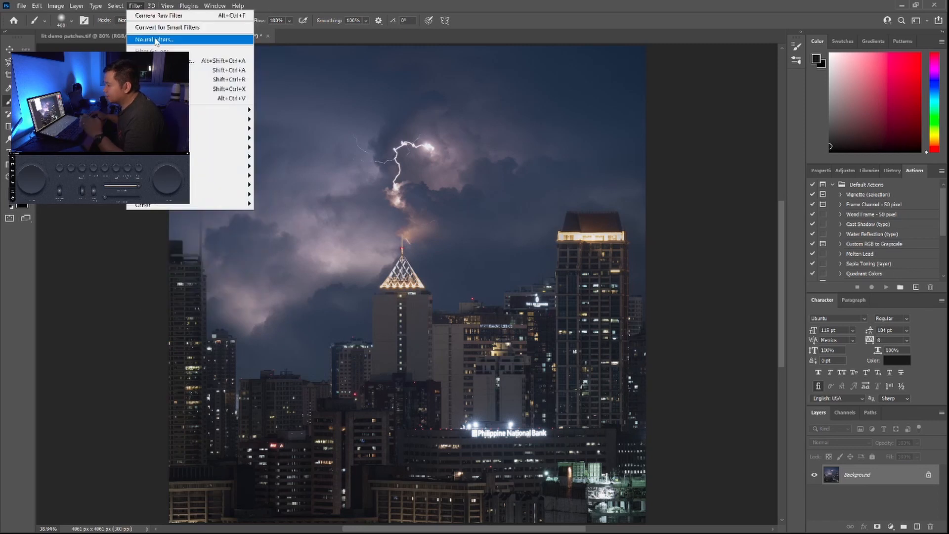
pyautogui.click(222, 70)
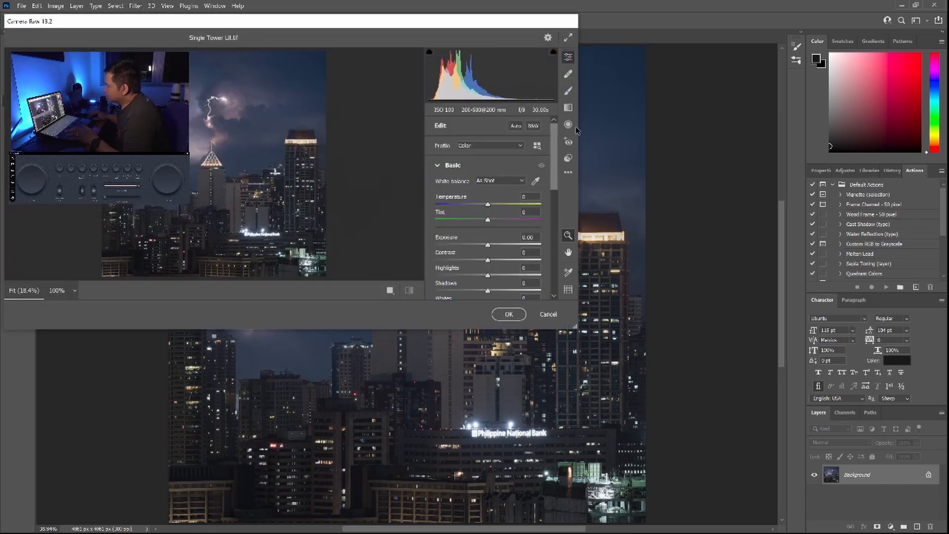
pyautogui.click(569, 125)
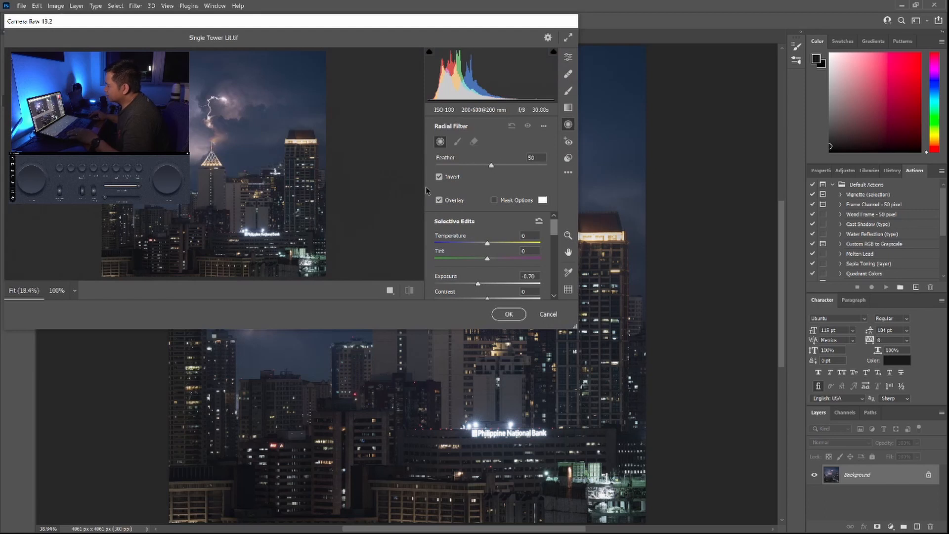
pyautogui.moveTo(193, 101); pyautogui.dragTo(266, 176)
pyautogui.moveTo(191, 103); pyautogui.dragTo(222, 143)
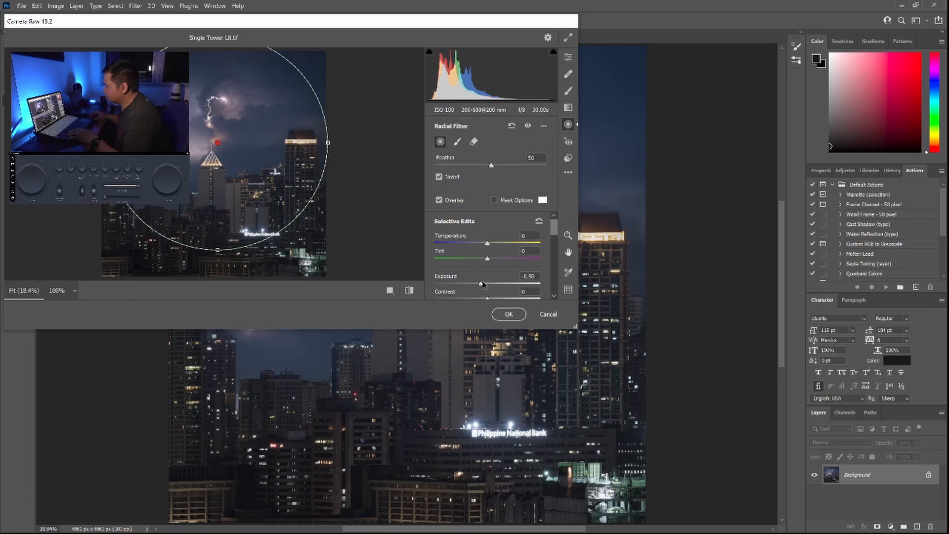
pyautogui.click(509, 314)
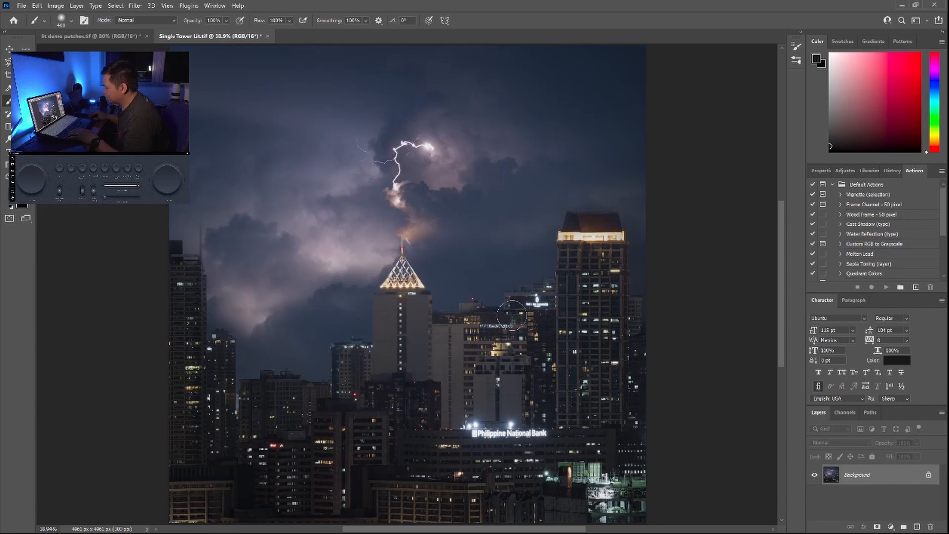
# Remove the faint stray lightning branches to the left of the main bolt with the content-aware Spot Healing Brush
pyautogui.press('1')
pyautogui.press('6')
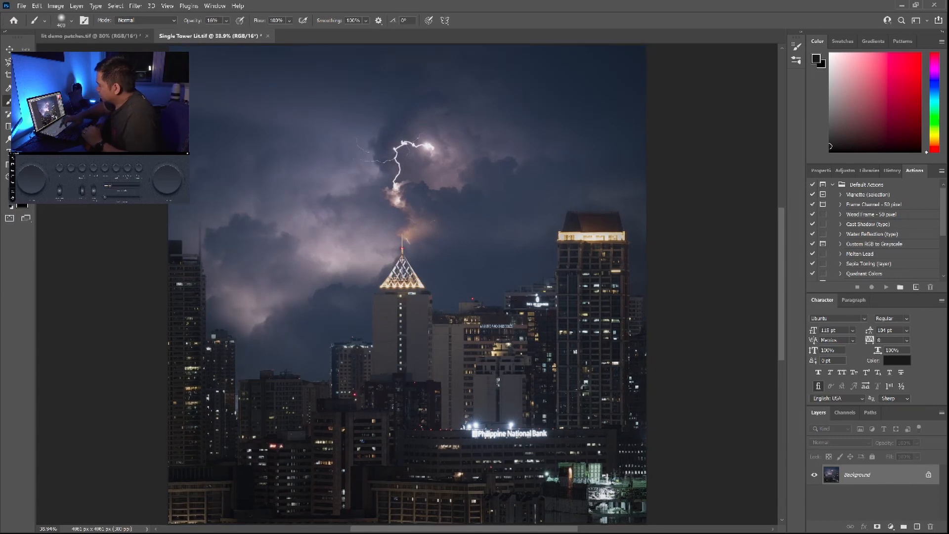
pyautogui.hotkey('ctrl', '+')
pyautogui.hotkey('ctrl', '+')
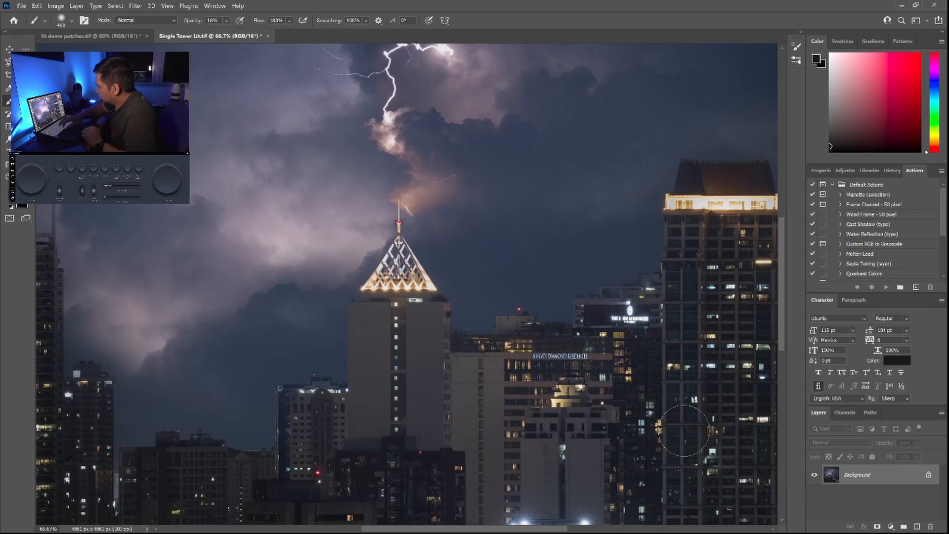
pyautogui.scroll(1, 406, 284)
pyautogui.scroll(3, 406, 284)
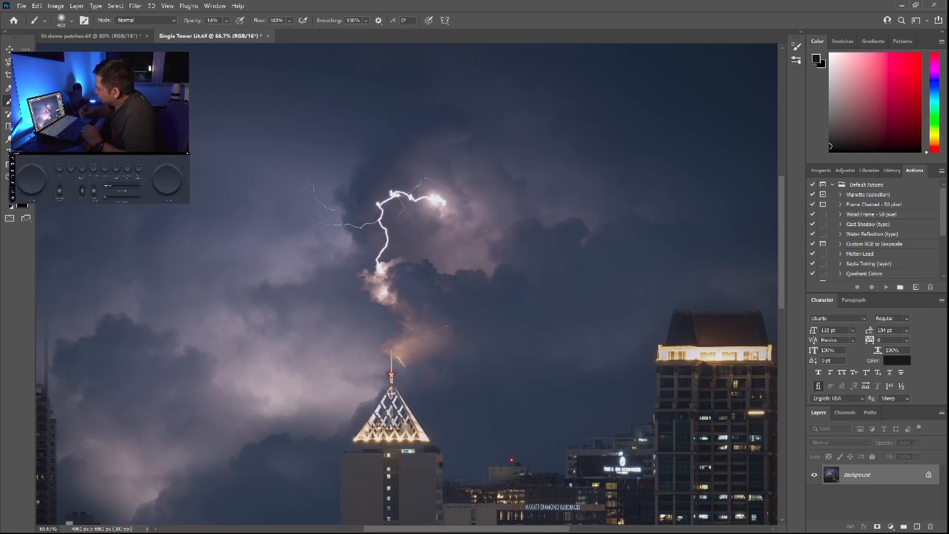
pyautogui.press('j')
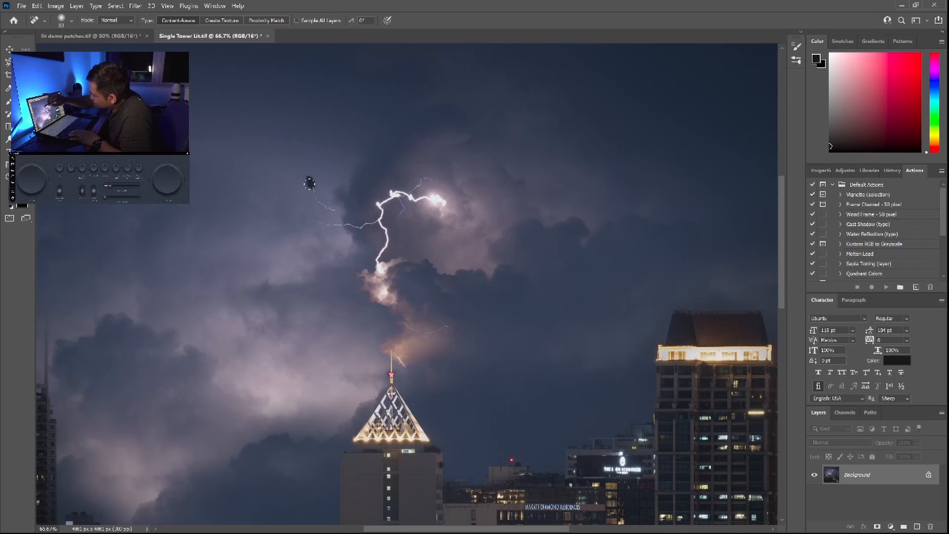
pyautogui.moveTo(306, 187); pyautogui.dragTo(323, 204)
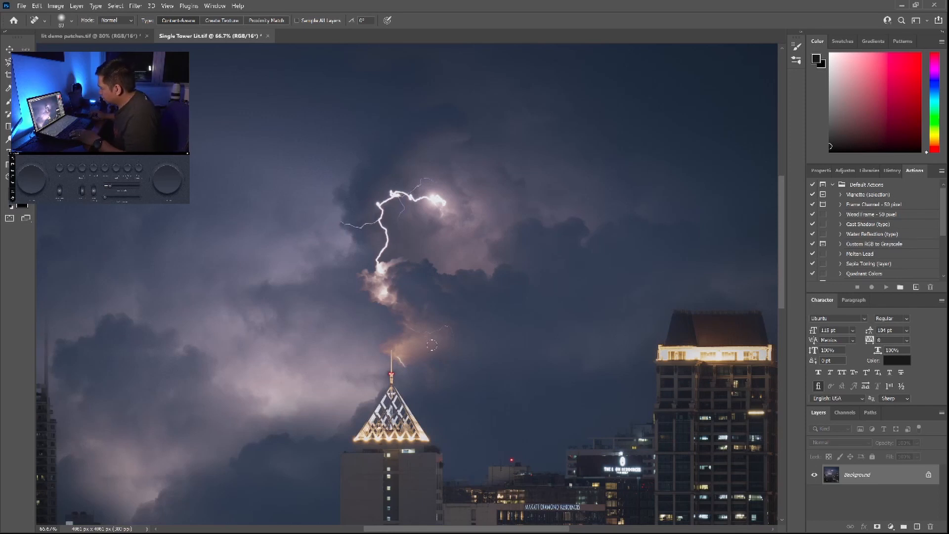
pyautogui.scroll(-3, 432, 345)
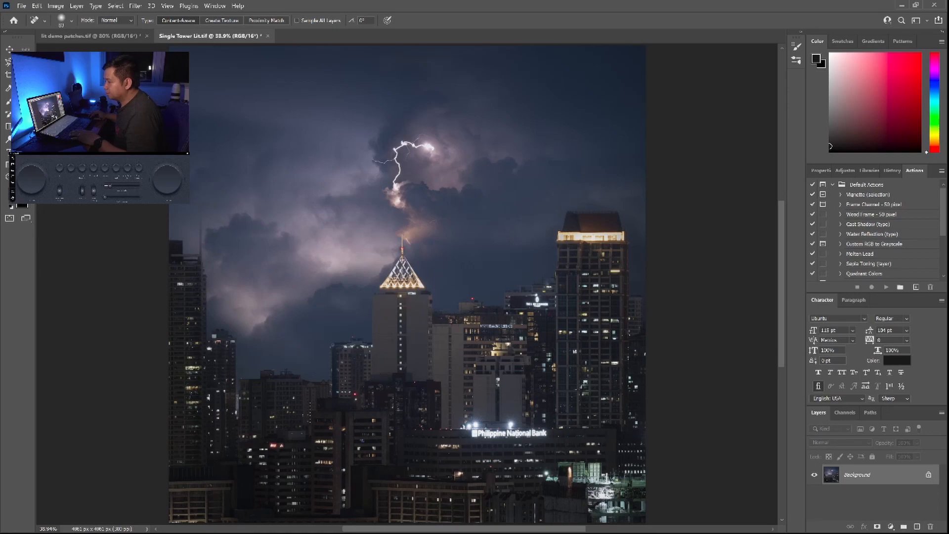